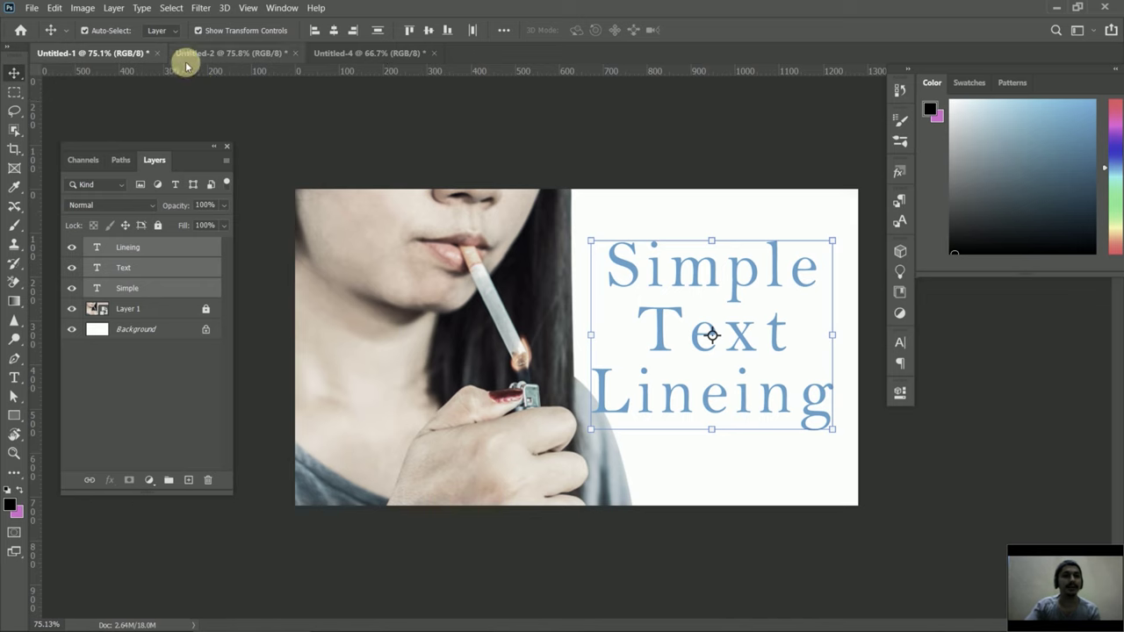
- Switch to the Untitled-2 document with the man on a dark background
{"action": "left_click", "coordinate": [215, 53]}
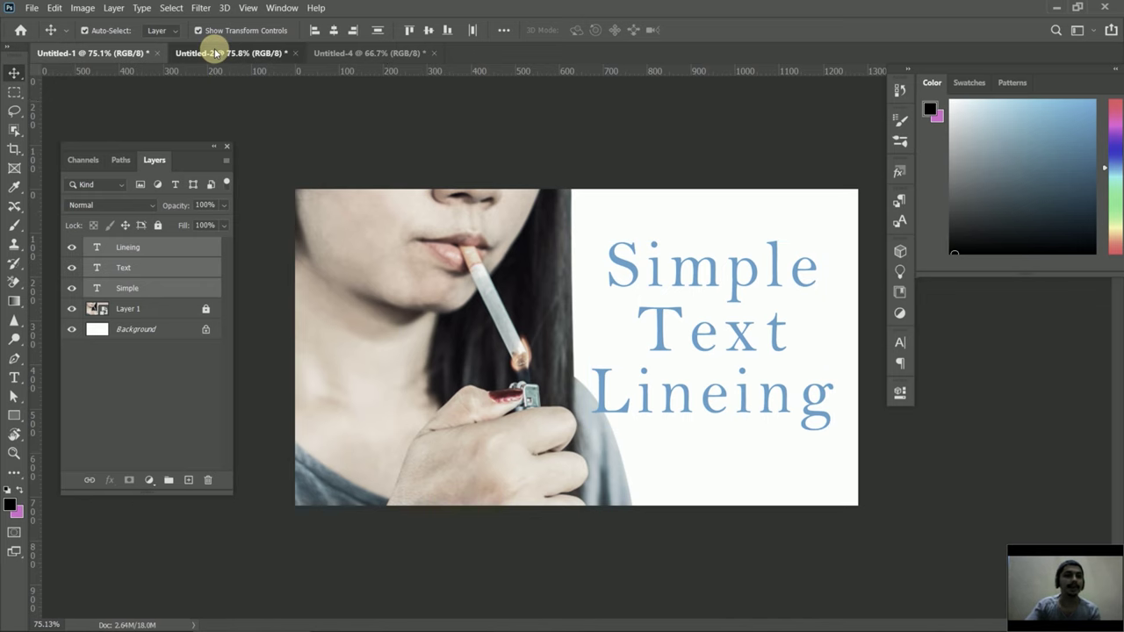
{"action": "left_click", "coordinate": [215, 54]}
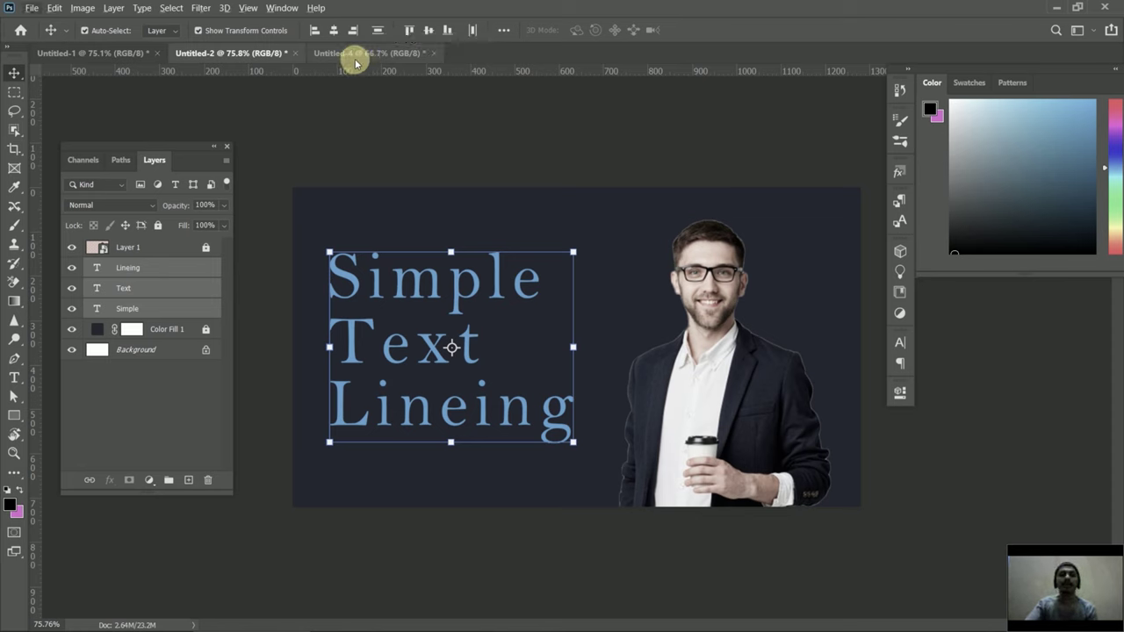
- Pass through Untitled-4 and return to the smoking-woman document Untitled-1
{"action": "left_click", "coordinate": [369, 54]}
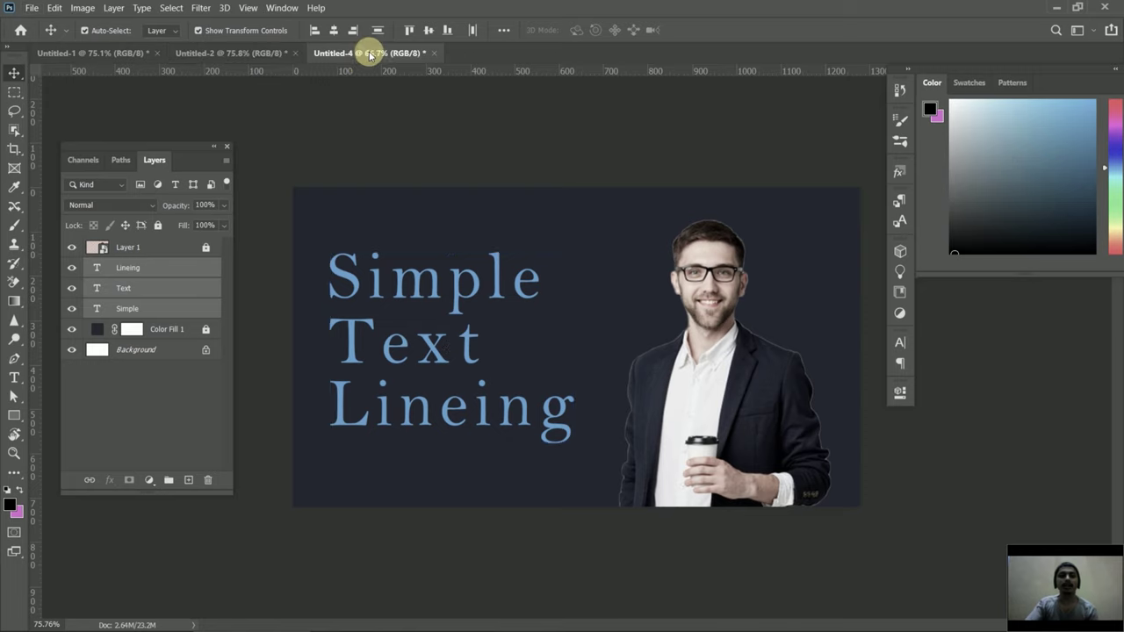
{"action": "left_click", "coordinate": [103, 56]}
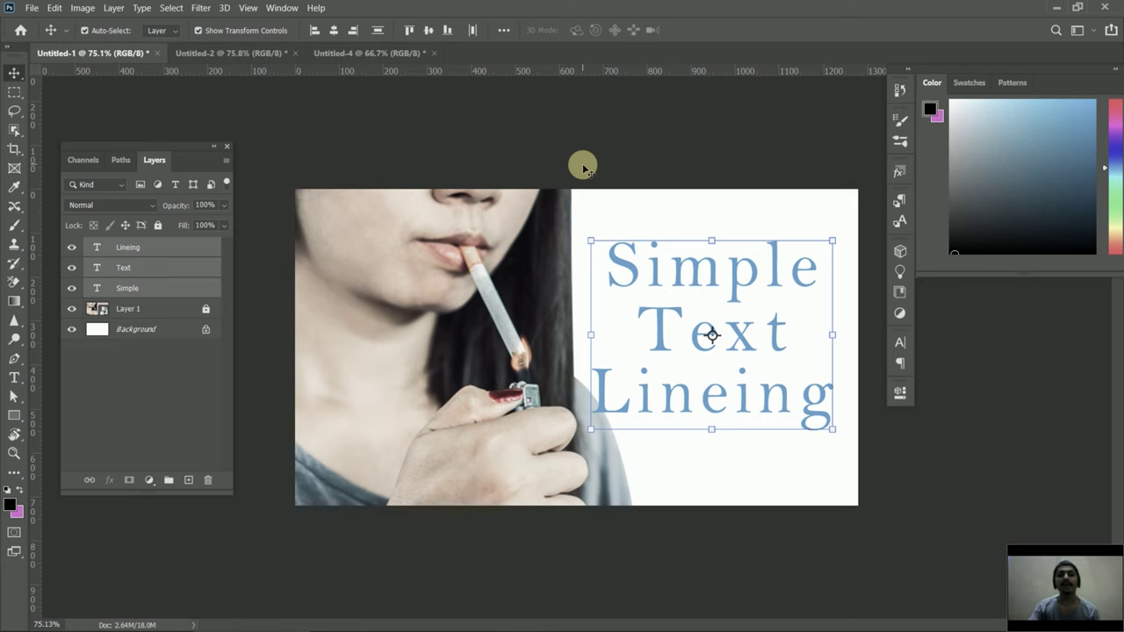
- Left-align the three text lines and move the block slightly right and up
{"action": "left_click", "coordinate": [314, 33]}
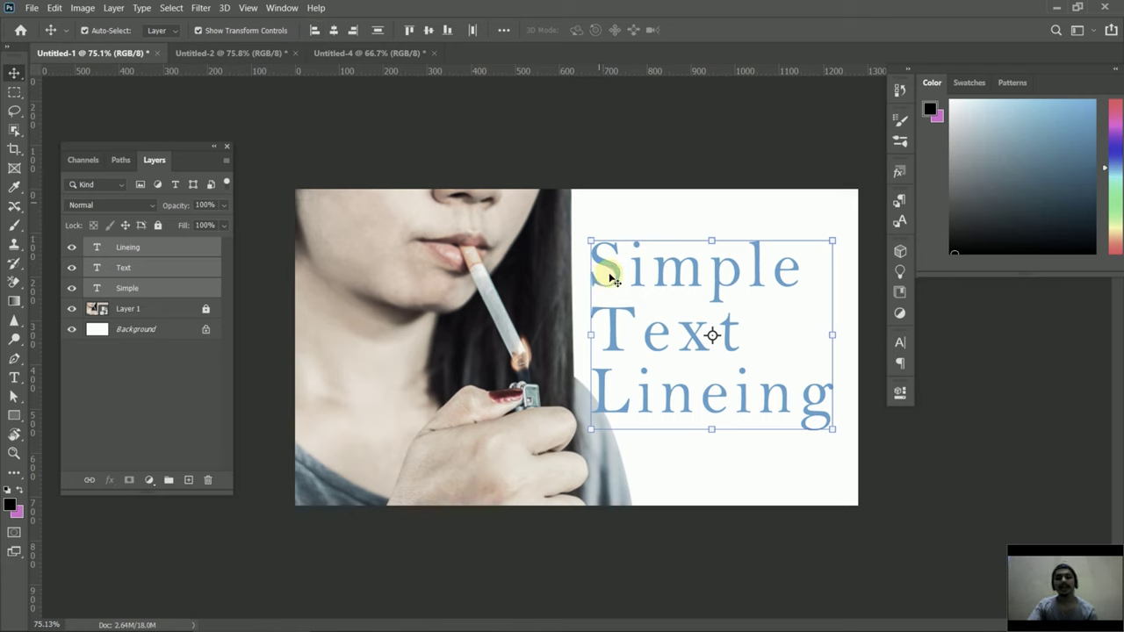
{"action": "left_click_drag", "start_coordinate": [613, 274], "coordinate": [630, 268]}
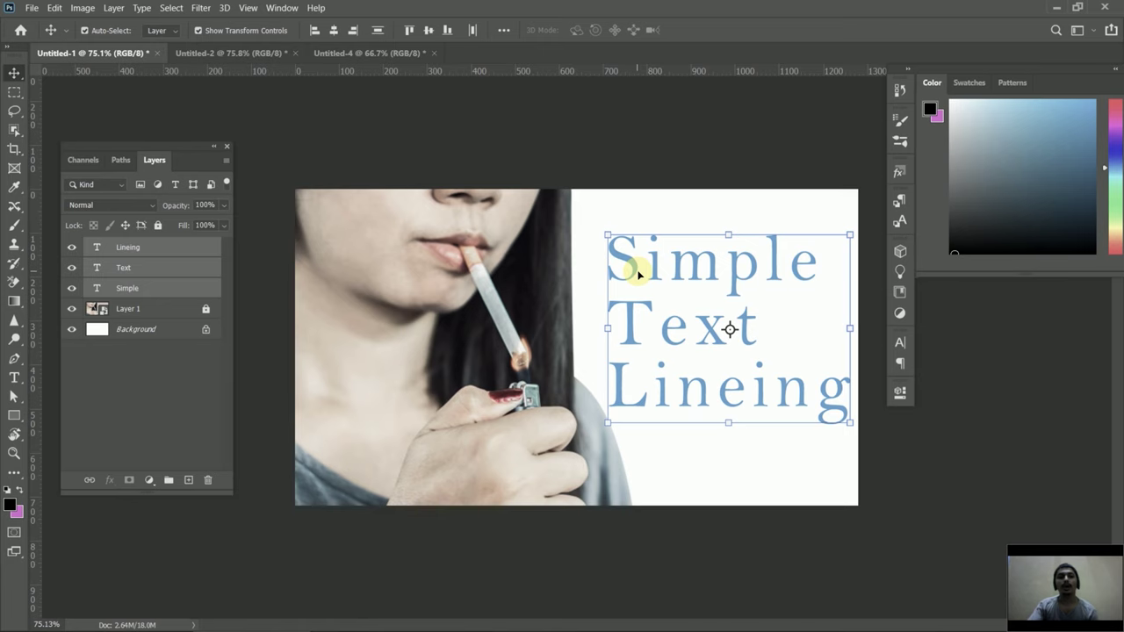
{"action": "left_click", "coordinate": [251, 58]}
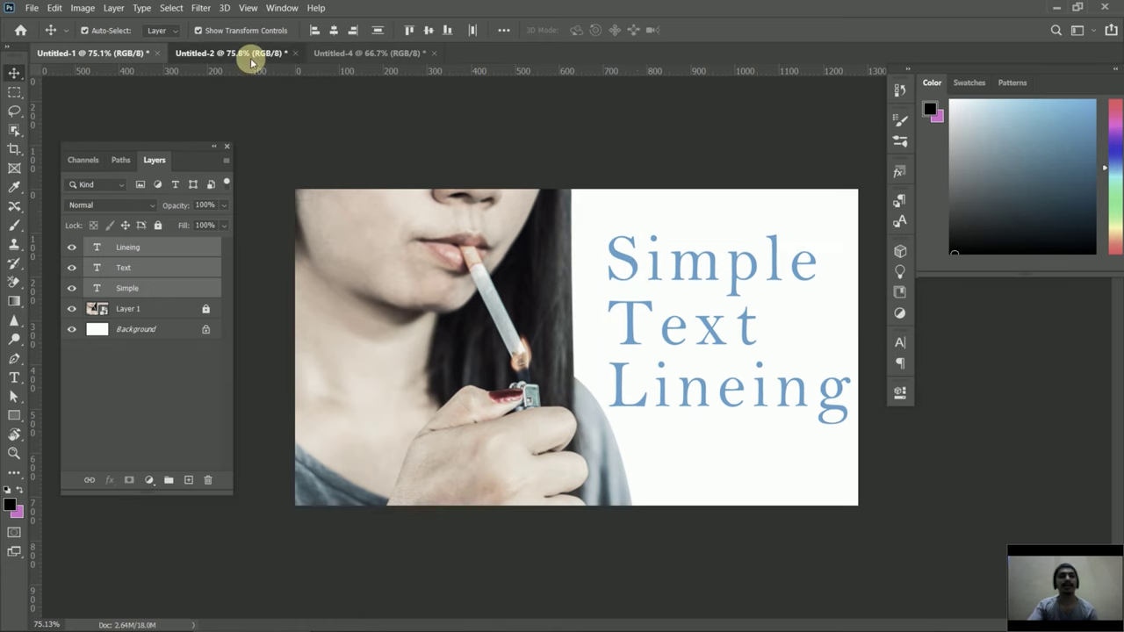
- In Untitled-2, centre the text lines horizontally, nudge them right, then go to Untitled-4
{"action": "left_click", "coordinate": [250, 58]}
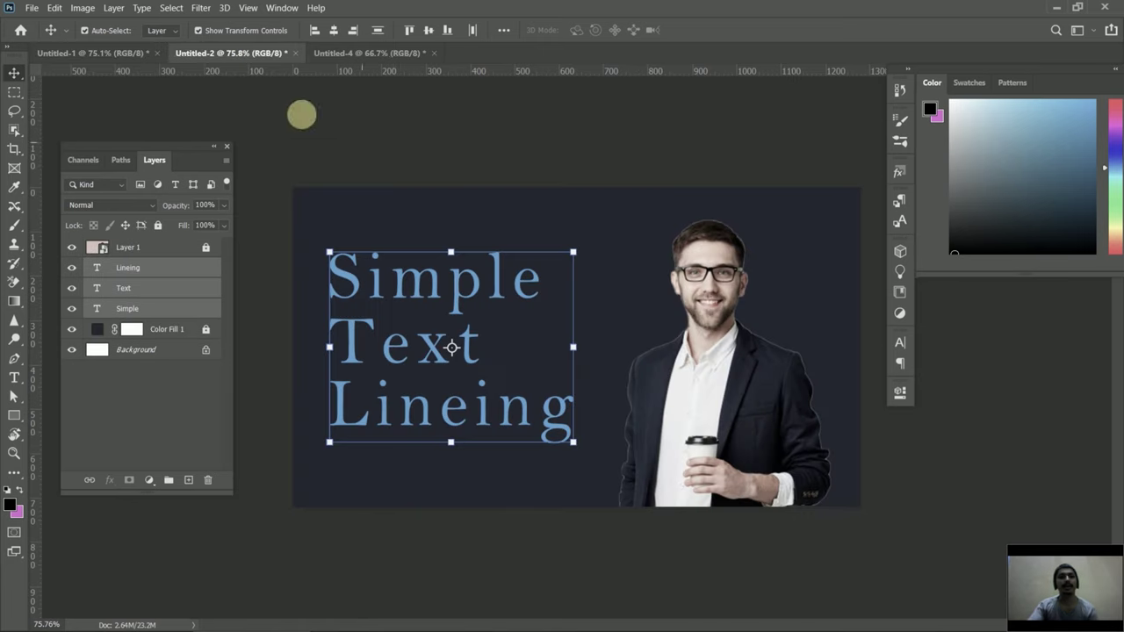
{"action": "left_click", "coordinate": [333, 31]}
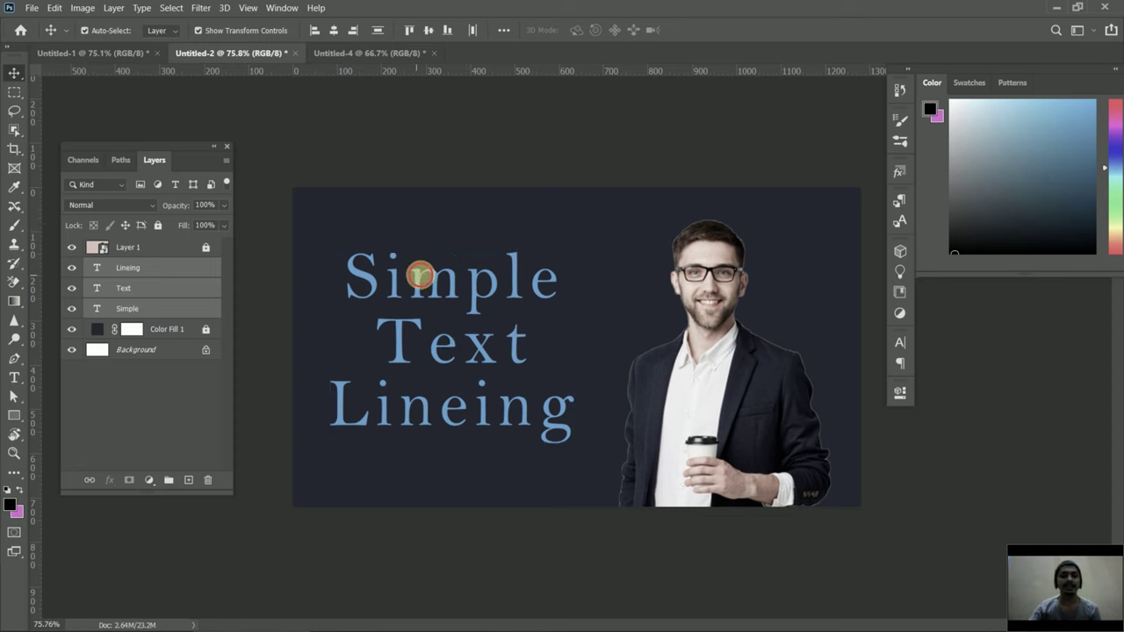
{"action": "left_click_drag", "start_coordinate": [425, 271], "coordinate": [429, 265]}
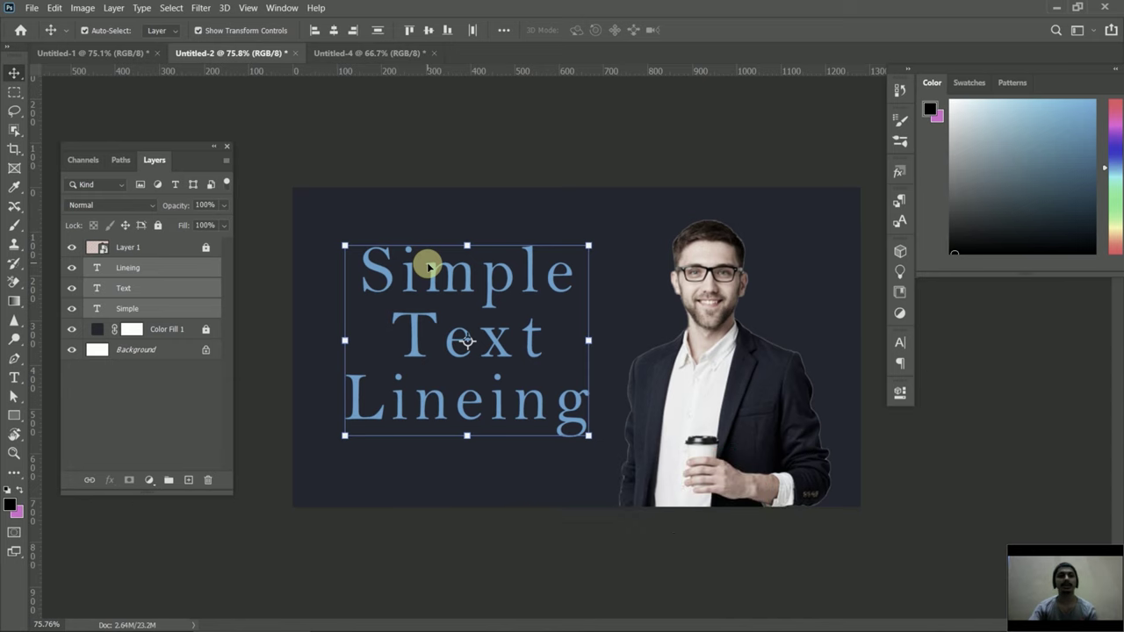
{"action": "left_click", "coordinate": [363, 55]}
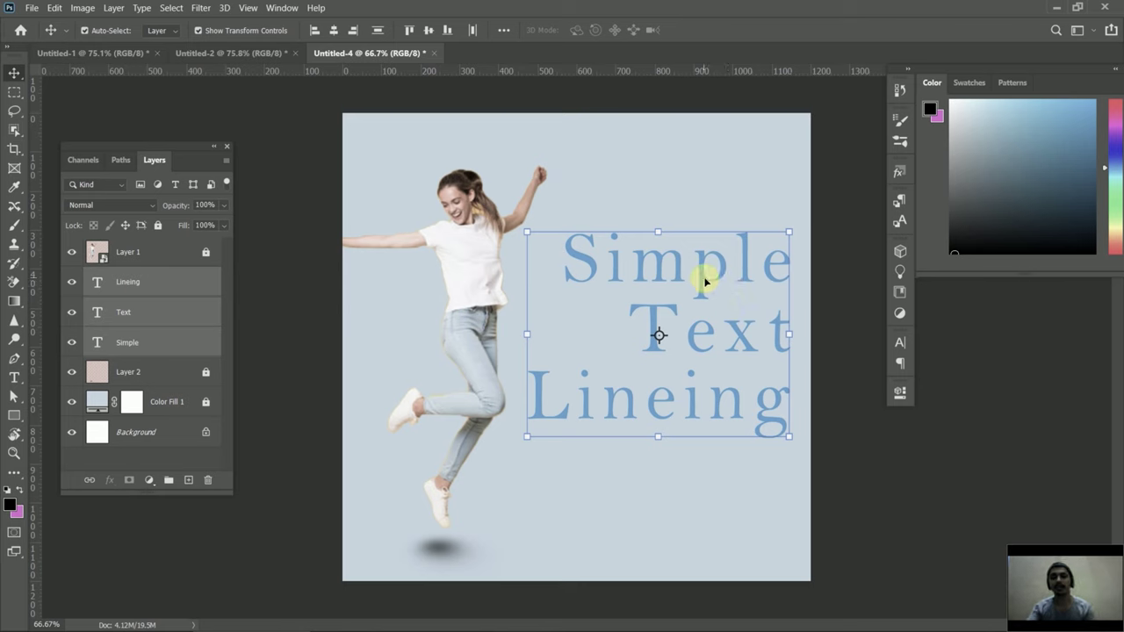
- Scale the jumping-woman text to about 104% and nudge it into place
{"action": "left_click_drag", "start_coordinate": [529, 234], "coordinate": [551, 257]}
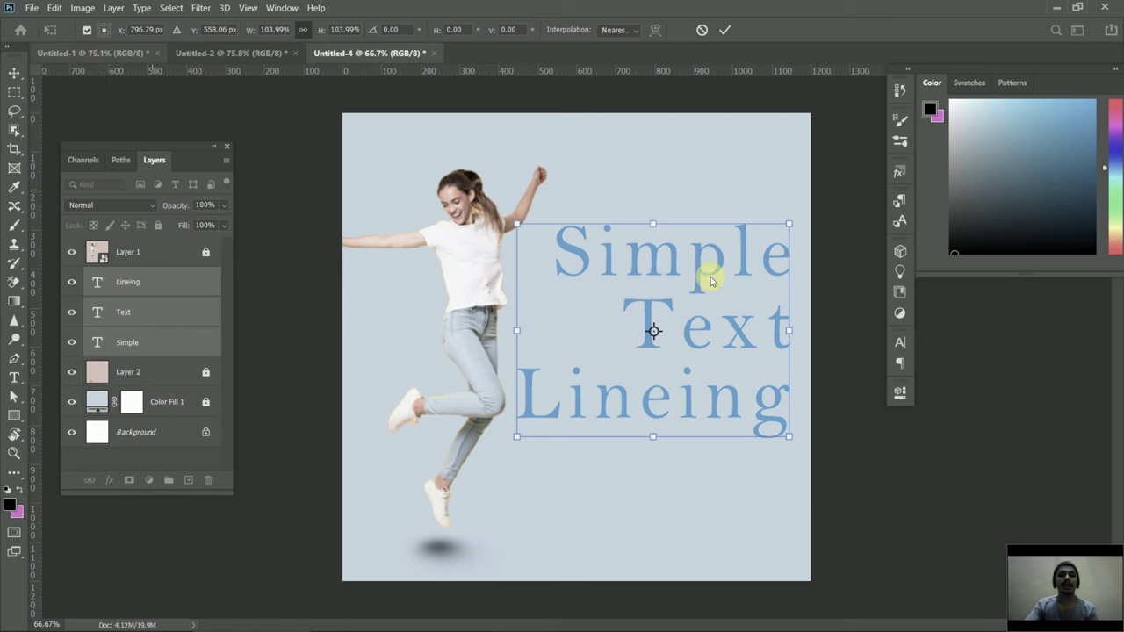
{"action": "left_click_drag", "start_coordinate": [651, 325], "coordinate": [669, 331]}
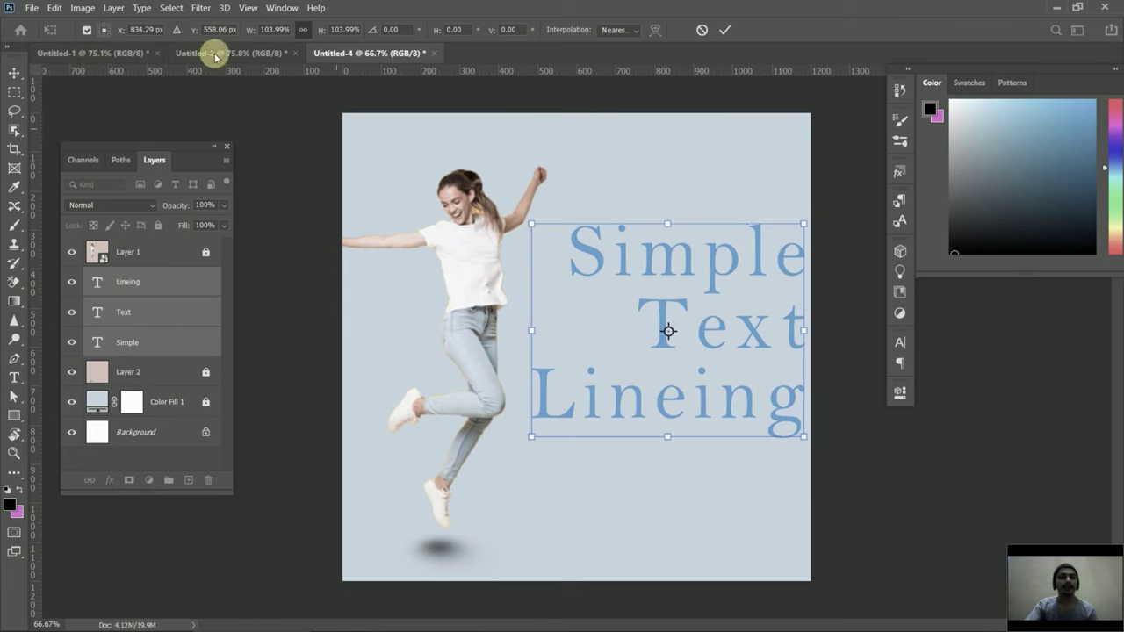
{"action": "left_click_drag", "start_coordinate": [636, 258], "coordinate": [637, 256]}
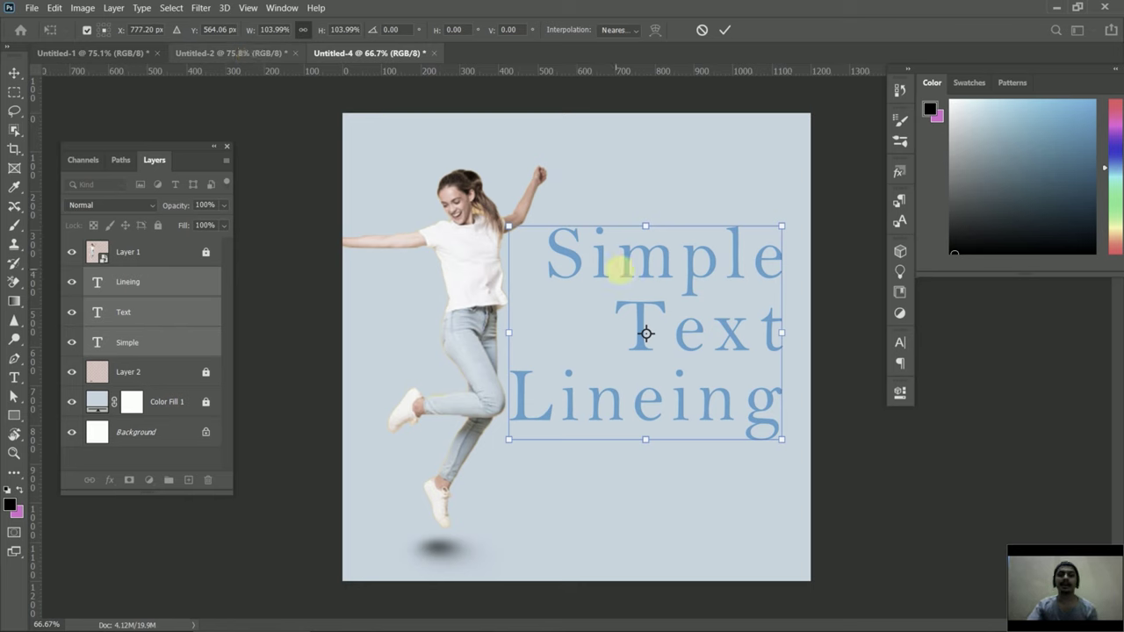
{"action": "key", "text": "ctrl+h"}
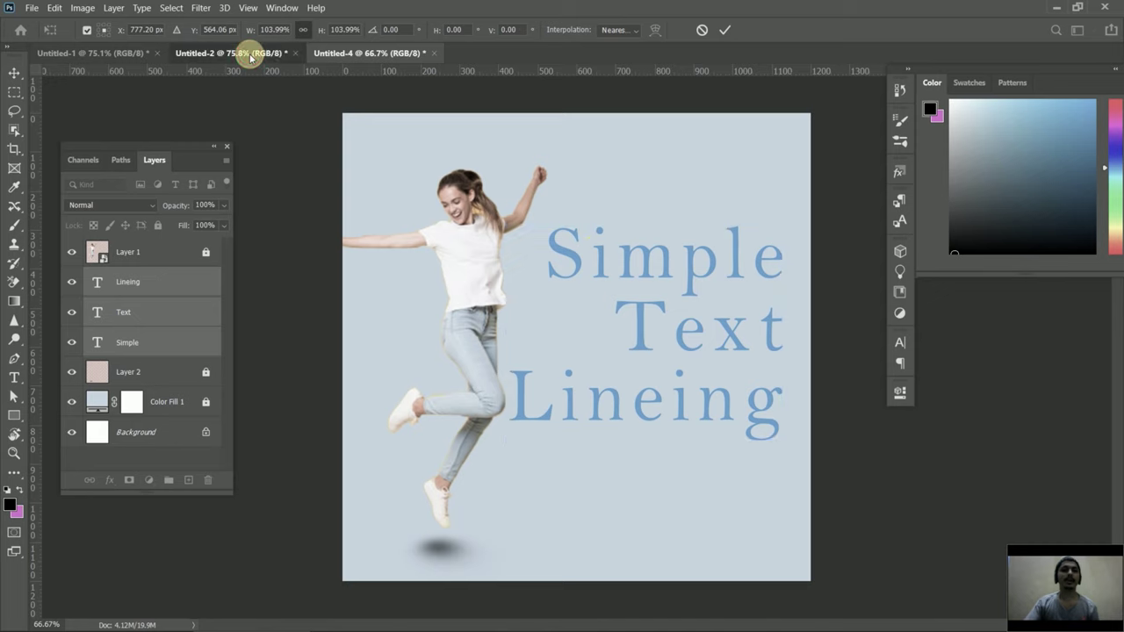
{"action": "key", "text": "ctrl+shift+Tab"}
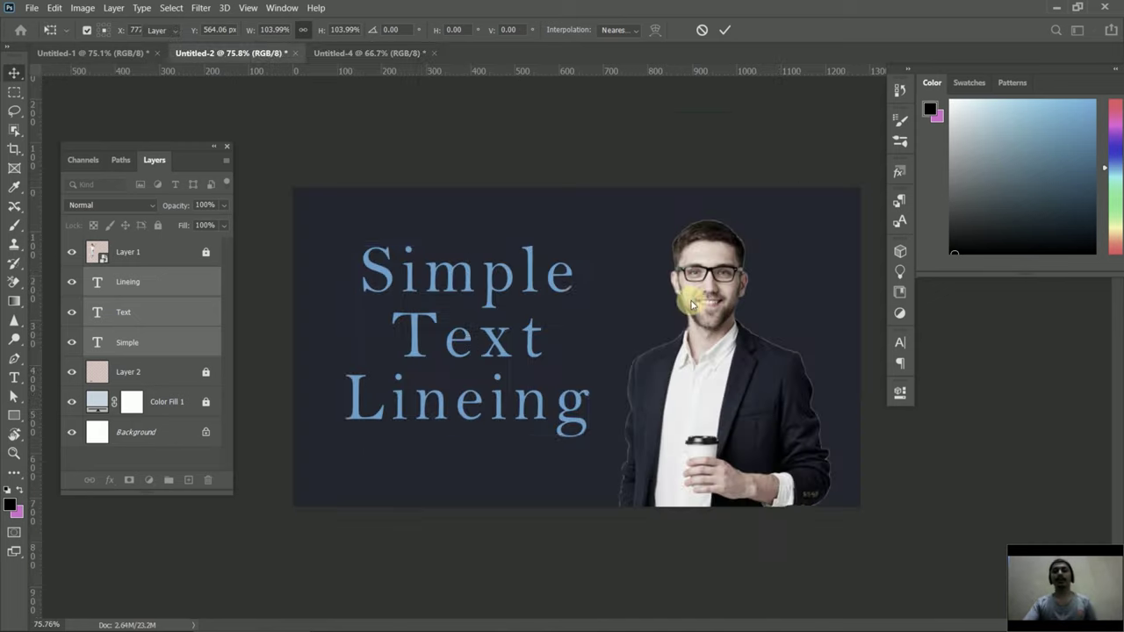
- Commit the enlargement, then shrink the man layout's text to about 95% and move it toward him
{"action": "key", "text": "Return"}
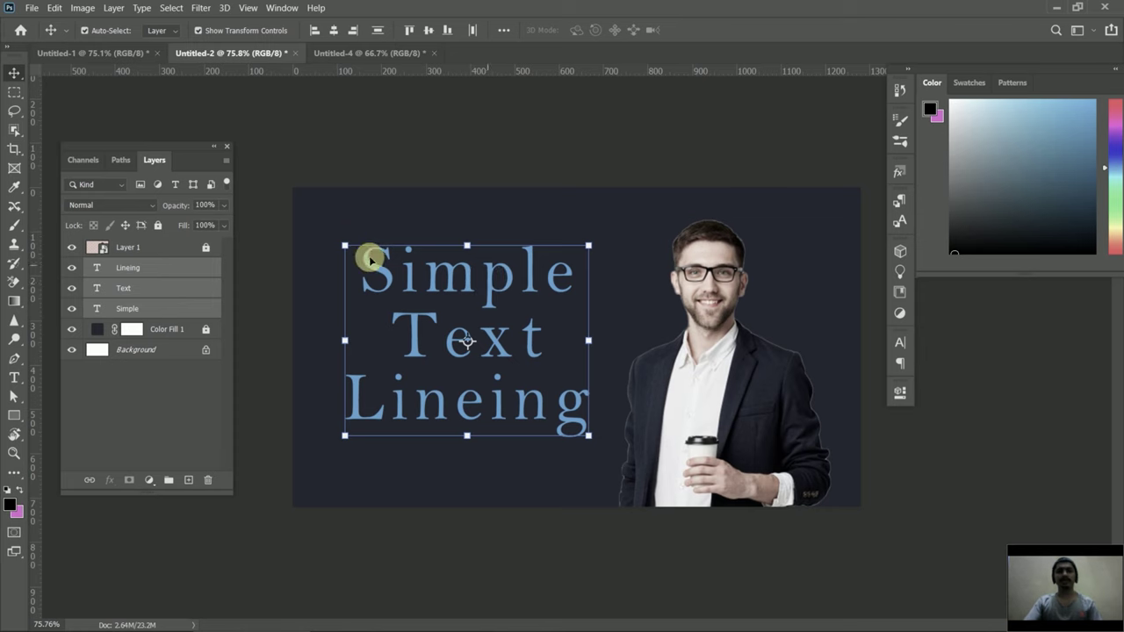
{"action": "left_click_drag", "start_coordinate": [346, 247], "coordinate": [357, 256]}
{"action": "mouse_move", "coordinate": [437, 339]}
{"action": "left_mouse_down"}
{"action": "mouse_move", "coordinate": [639, 351]}
{"action": "mouse_move", "coordinate": [561, 356]}
{"action": "mouse_move", "coordinate": [427, 322]}
{"action": "mouse_move", "coordinate": [381, 254]}
{"action": "mouse_move", "coordinate": [375, 290]}
{"action": "mouse_move", "coordinate": [400, 295]}
{"action": "left_mouse_up"}
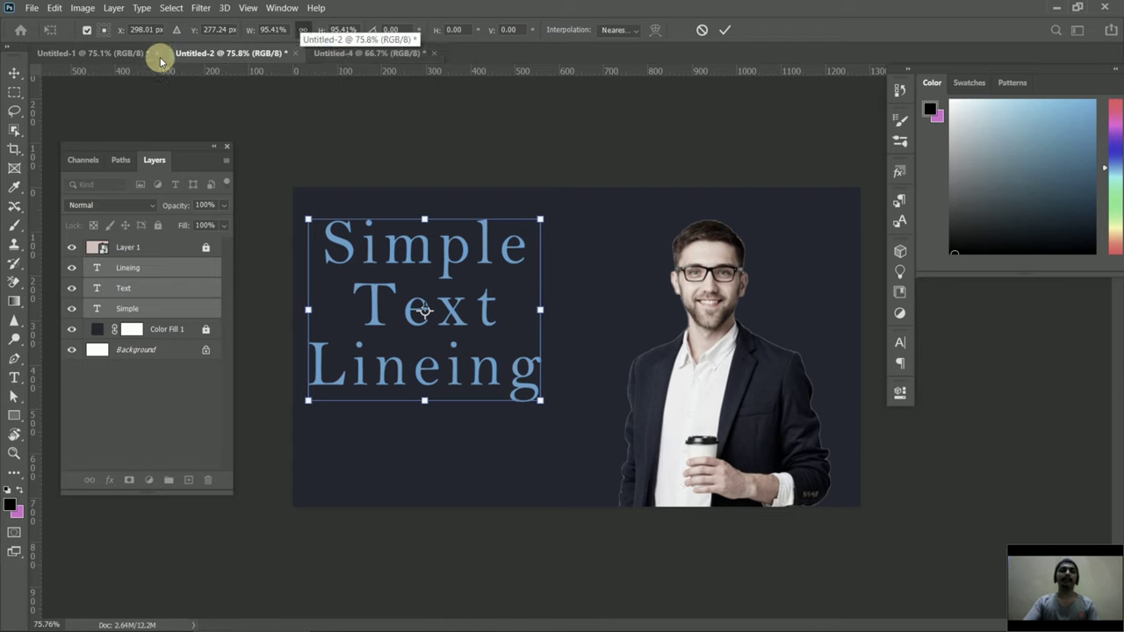
{"action": "left_click", "coordinate": [112, 54]}
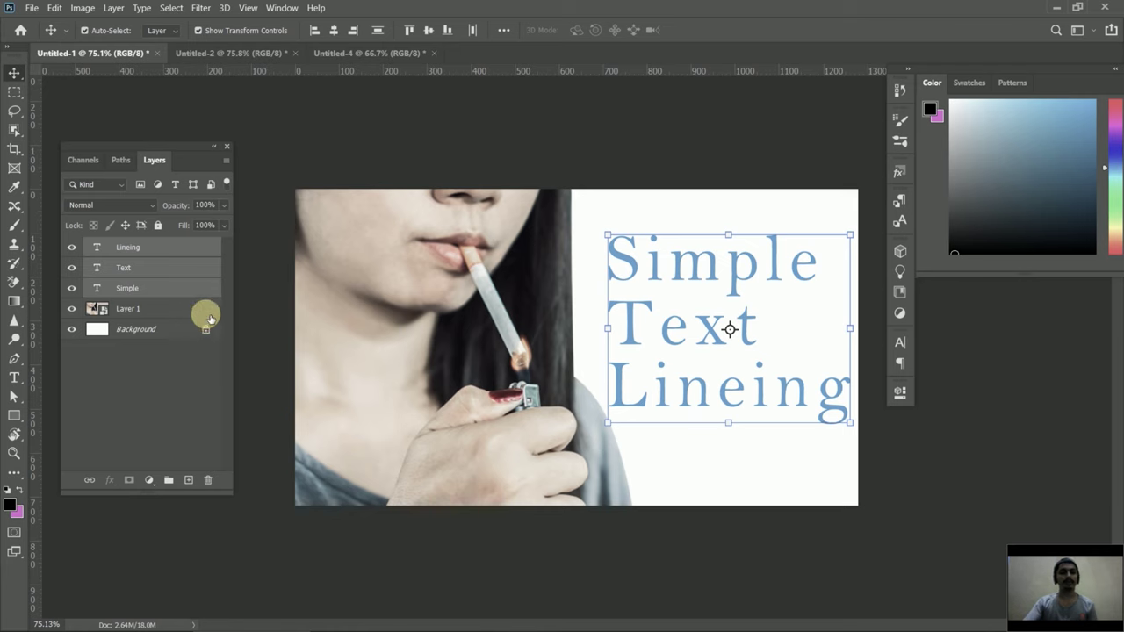
- Flip the woman photo horizontally and move it to the right side of the canvas
{"action": "left_click", "coordinate": [380, 345]}
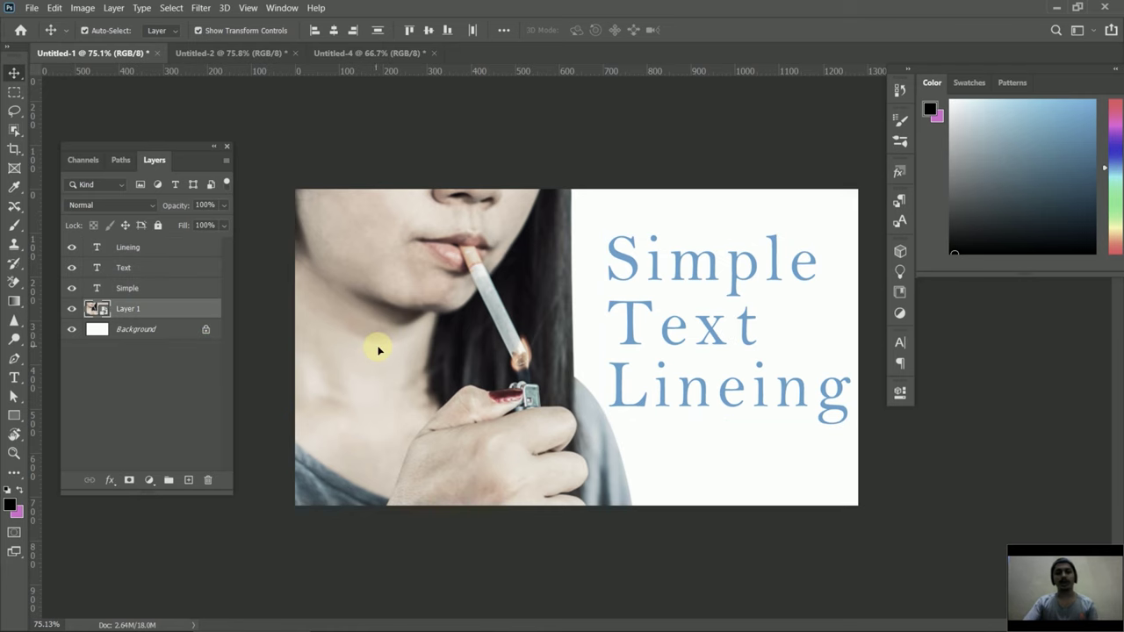
{"action": "right_click", "coordinate": [379, 351]}
{"action": "key", "text": "ctrl+t"}
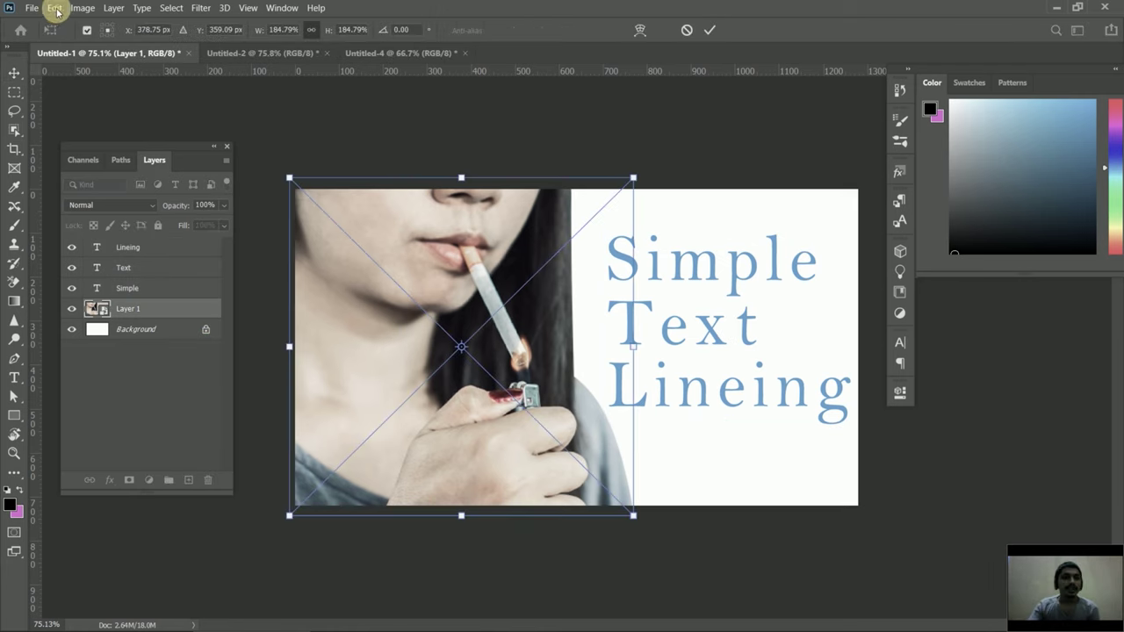
{"action": "left_click", "coordinate": [57, 11]}
{"action": "mouse_move", "coordinate": [77, 324]}
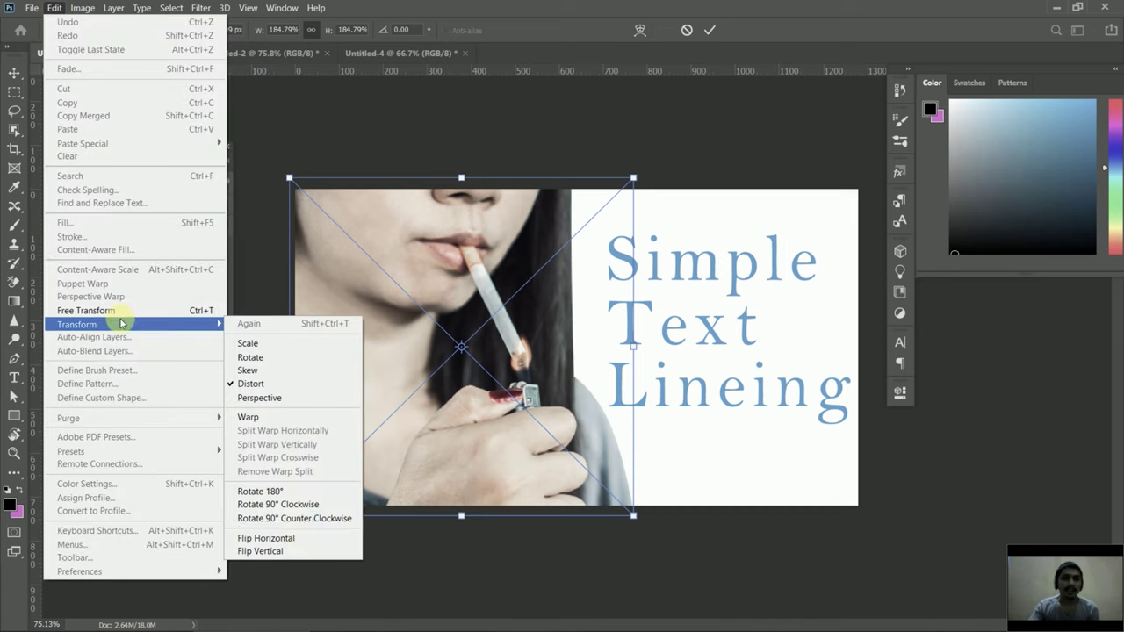
{"action": "left_click", "coordinate": [296, 538]}
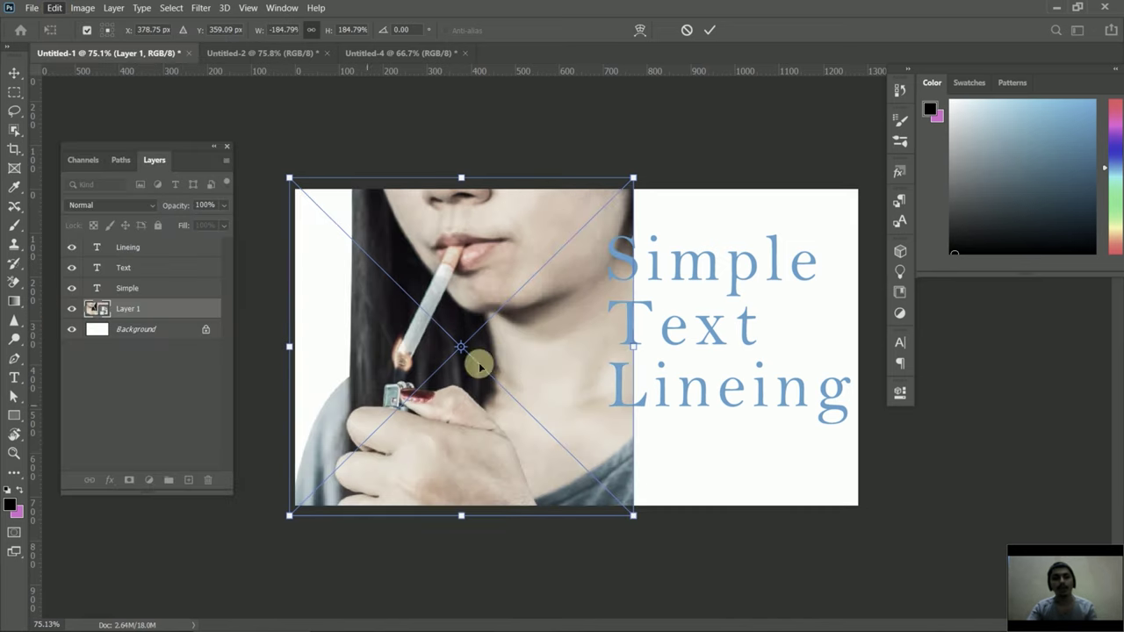
{"action": "left_click_drag", "start_coordinate": [612, 340], "coordinate": [781, 340]}
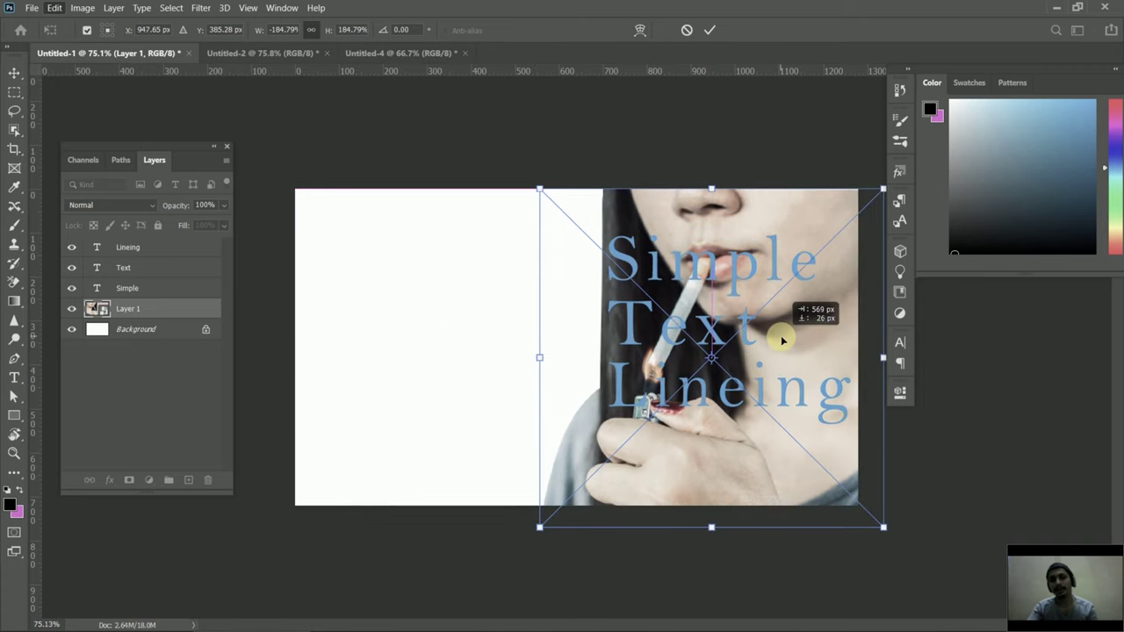
{"action": "left_click_drag", "start_coordinate": [781, 336], "coordinate": [782, 337]}
{"action": "mouse_move", "coordinate": [694, 271]}
{"action": "left_mouse_down"}
{"action": "mouse_move", "coordinate": [661, 281]}
{"action": "mouse_move", "coordinate": [707, 274]}
{"action": "left_mouse_up"}
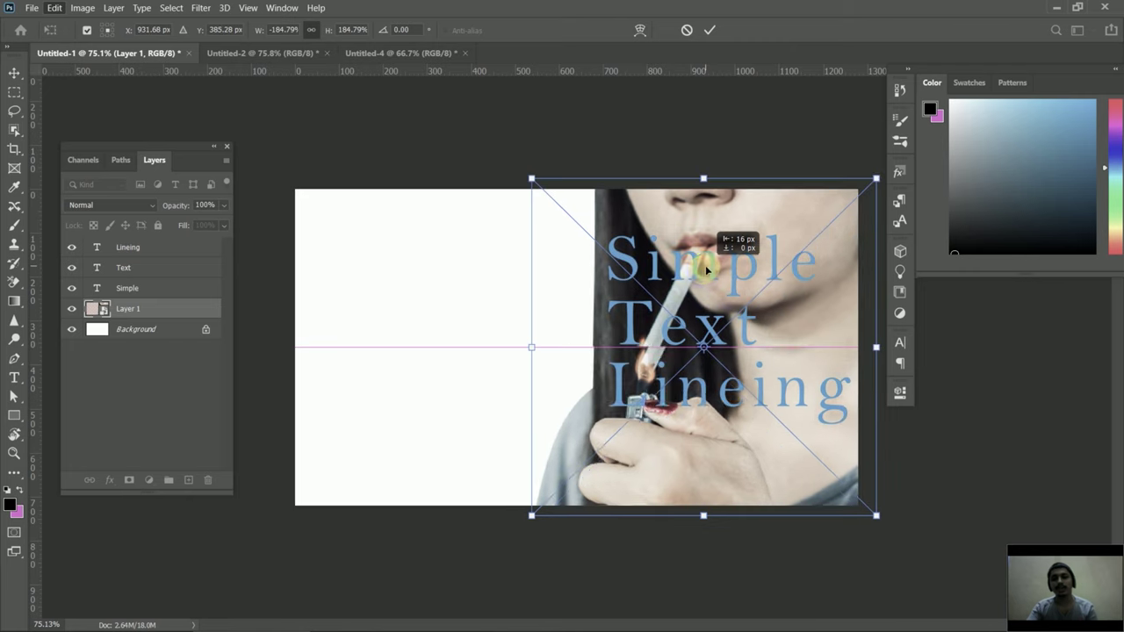
{"action": "left_click_drag", "start_coordinate": [707, 274], "coordinate": [705, 264]}
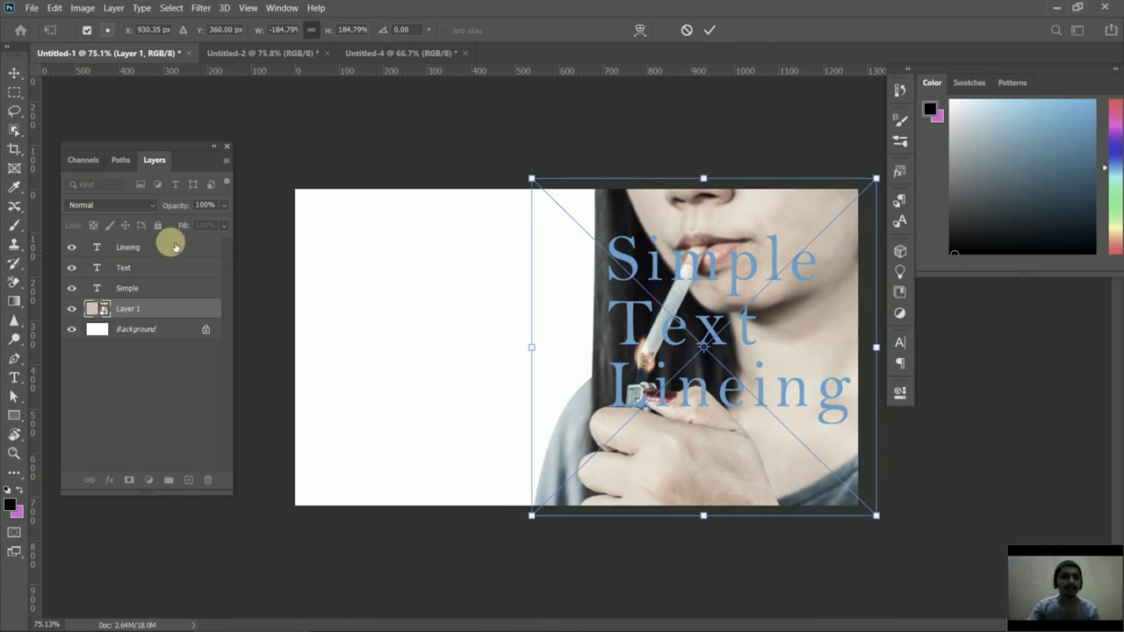
{"action": "left_click", "coordinate": [710, 31]}
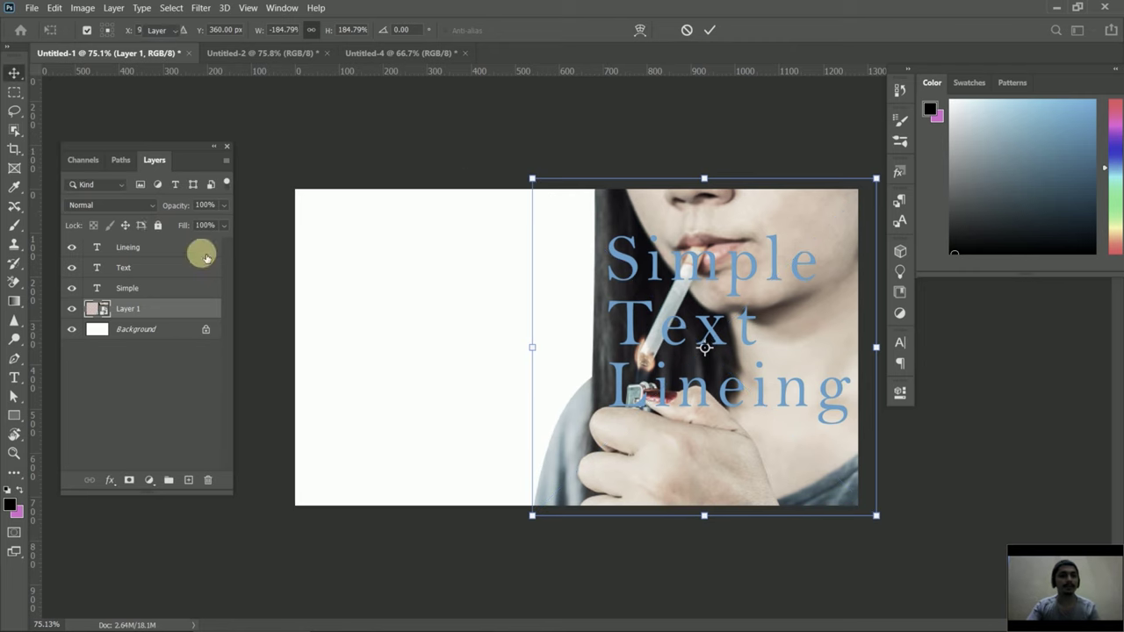
- Lock the photo layer and select the Lineing, Text and Simple text layers
{"action": "left_click", "coordinate": [157, 226]}
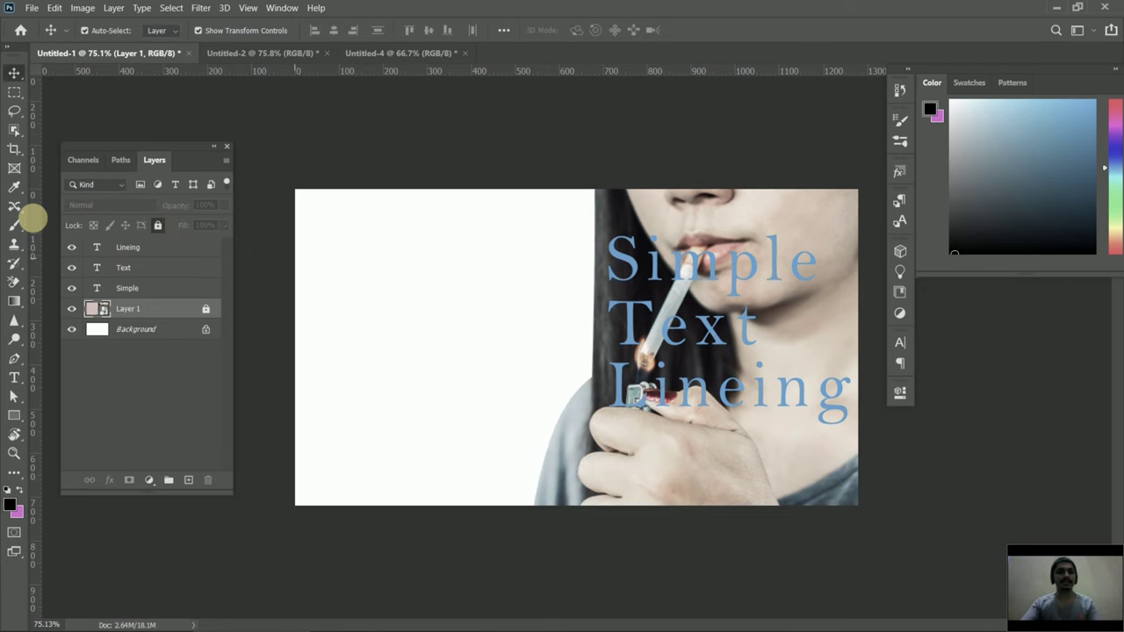
{"action": "left_click", "coordinate": [158, 250]}
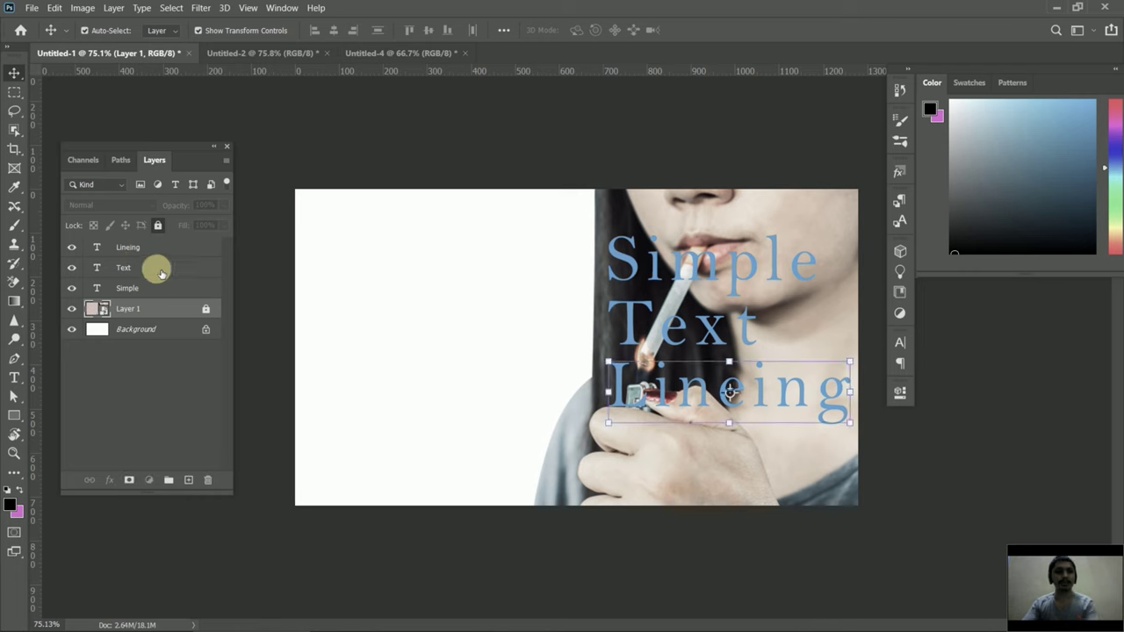
{"action": "left_click", "coordinate": [159, 290], "text": "shift"}
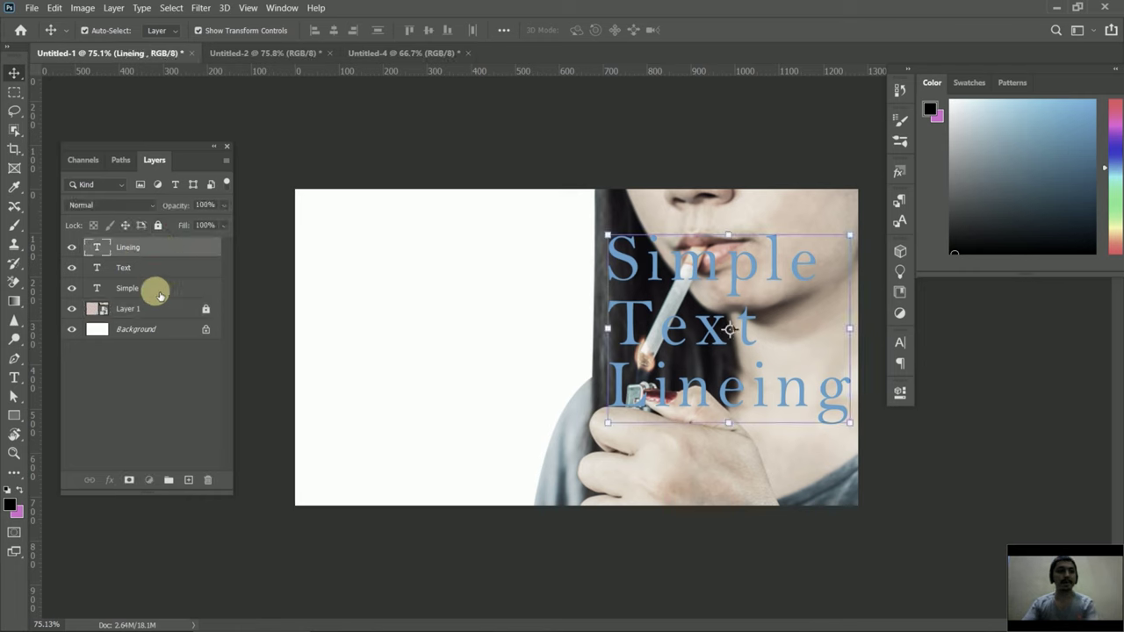
{"action": "left_click", "coordinate": [696, 279]}
- Drag the three text lines left onto the white area and raise them slightly
{"action": "left_click_drag", "start_coordinate": [679, 275], "coordinate": [424, 275]}
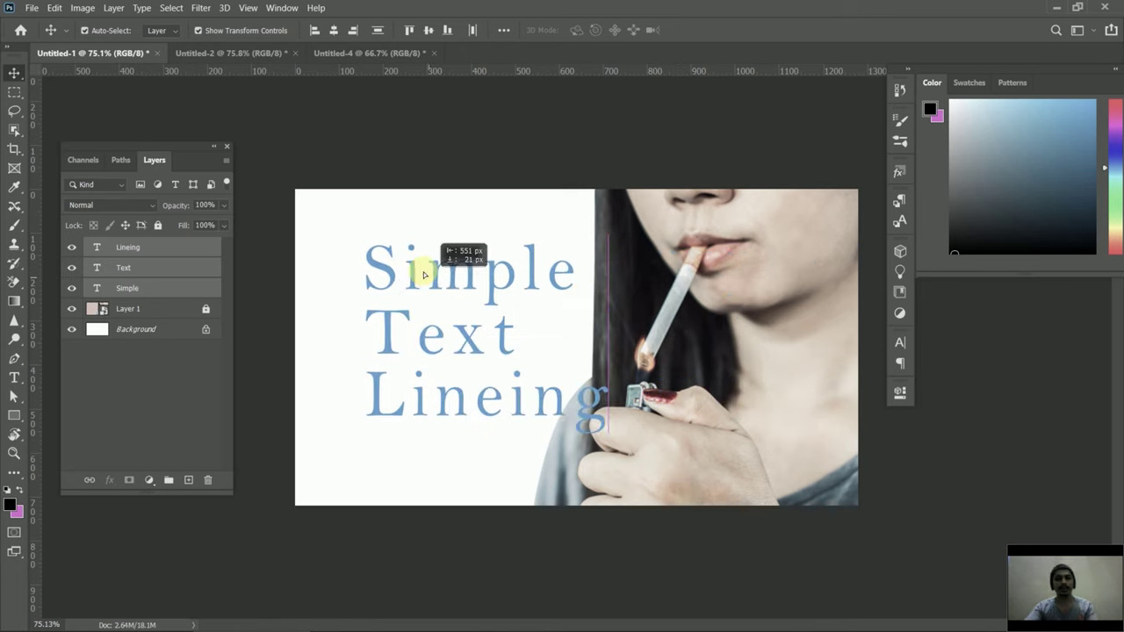
{"action": "left_click_drag", "start_coordinate": [423, 275], "coordinate": [394, 259]}
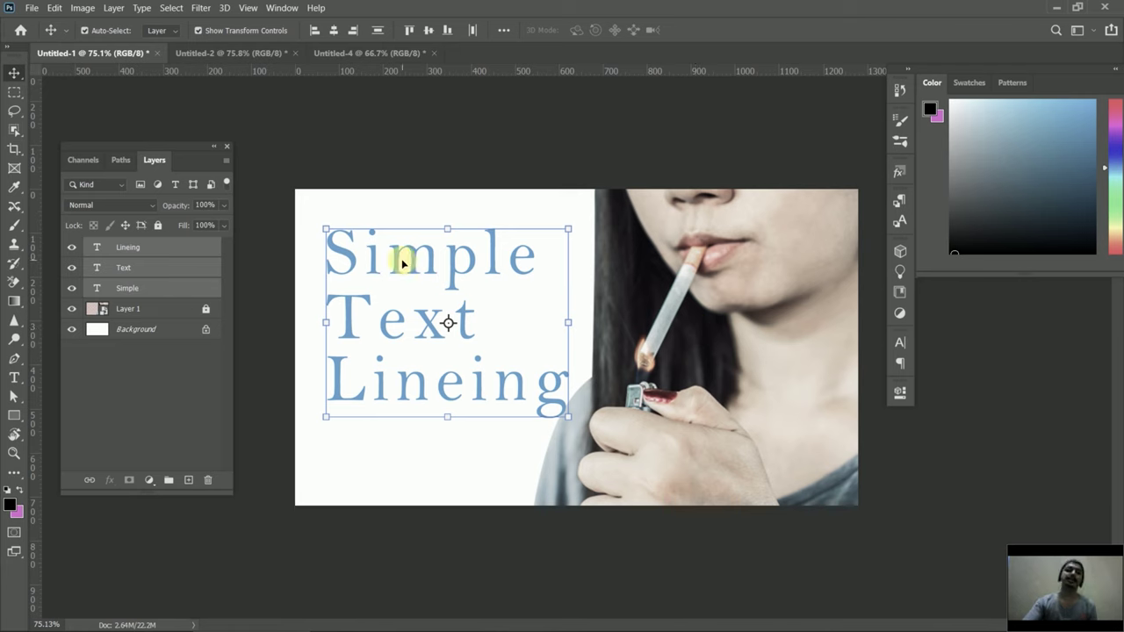
{"action": "left_click_drag", "start_coordinate": [399, 262], "coordinate": [396, 261]}
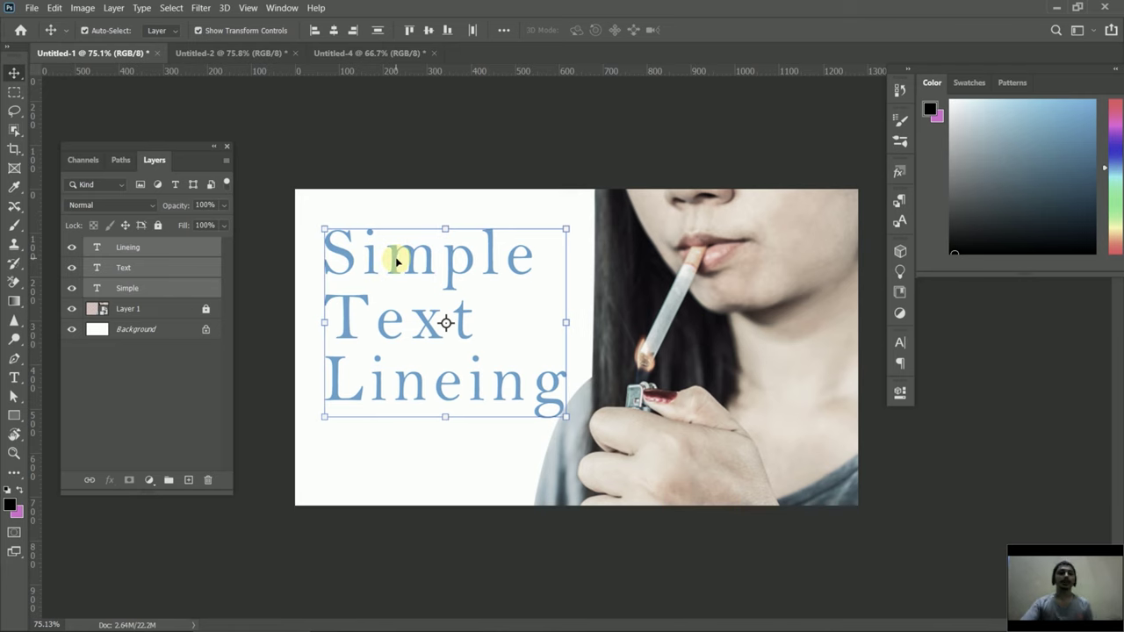
{"action": "left_click_drag", "start_coordinate": [364, 258], "coordinate": [371, 256]}
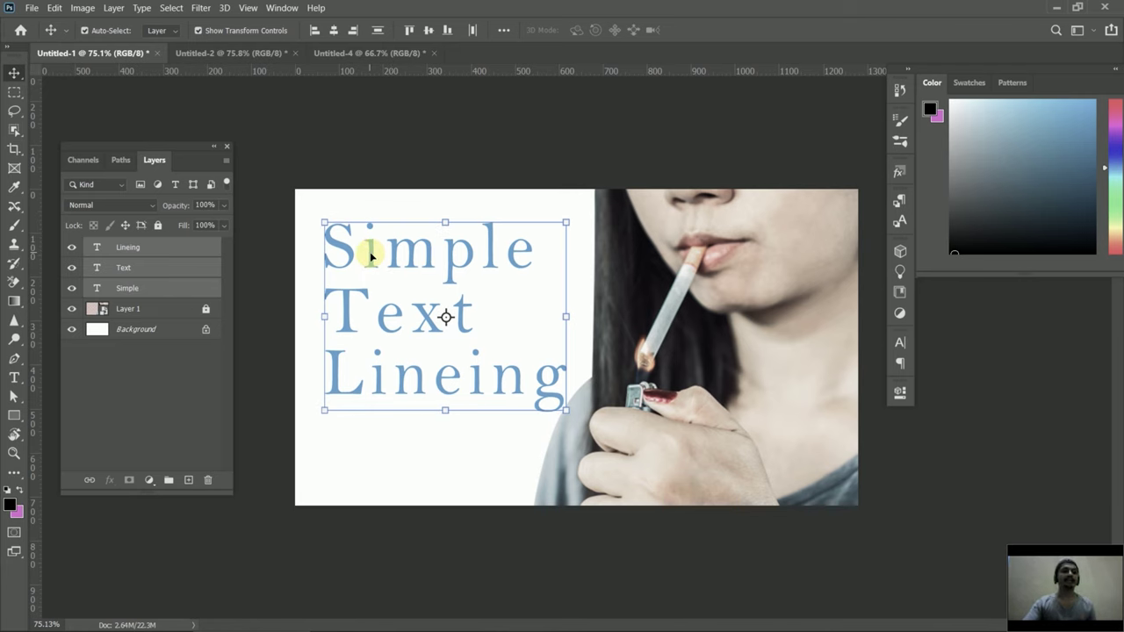